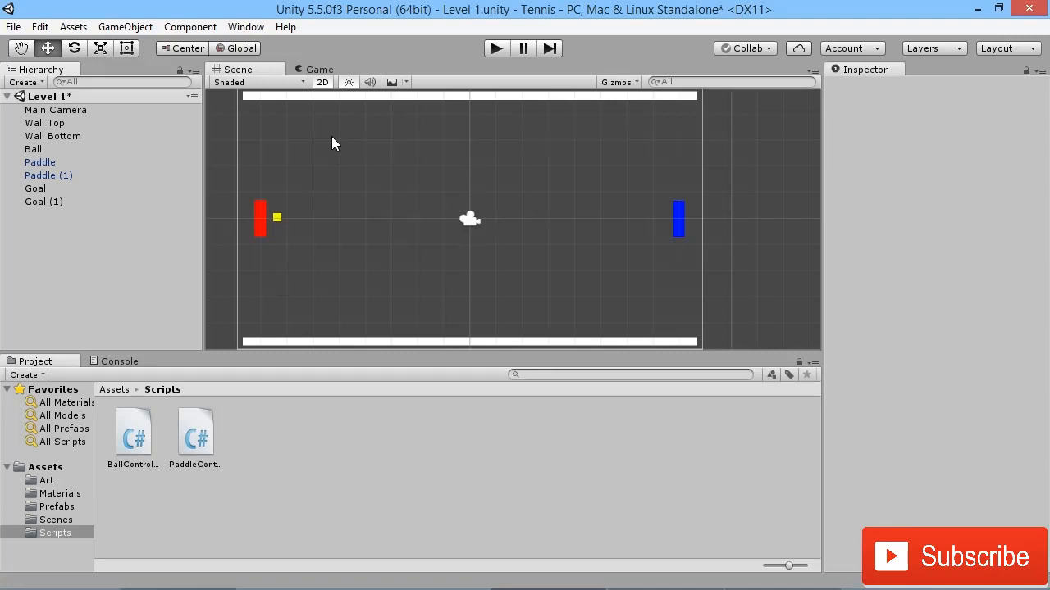
- Add a UI Text object to the scene
{"action": "middle_click_drag", "start_coordinate": [518, 188], "coordinate": [509, 188]}
{"action": "left_click", "coordinate": [127, 27]}
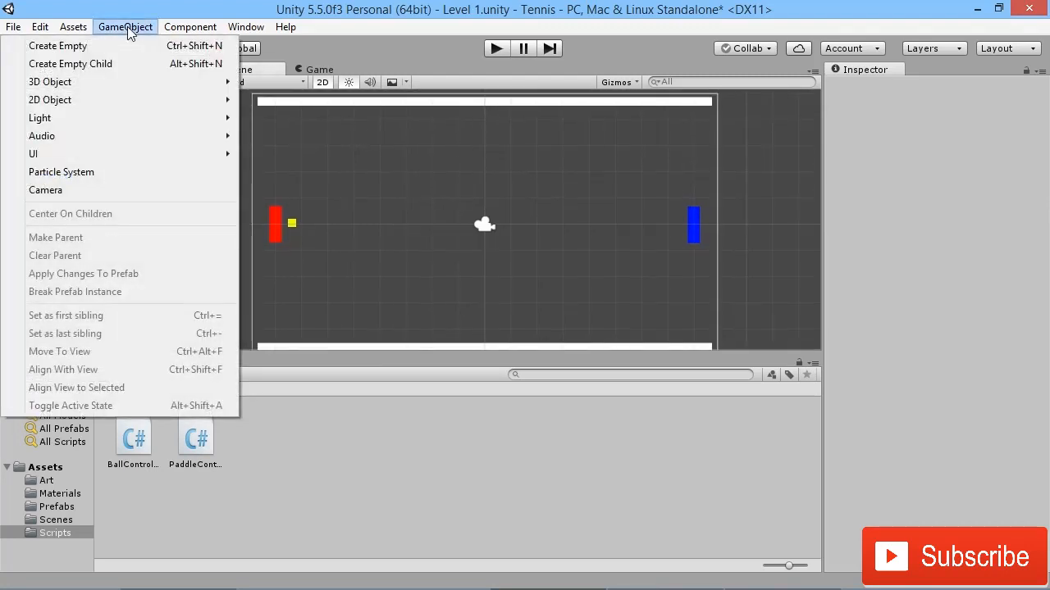
{"action": "mouse_move", "coordinate": [219, 162]}
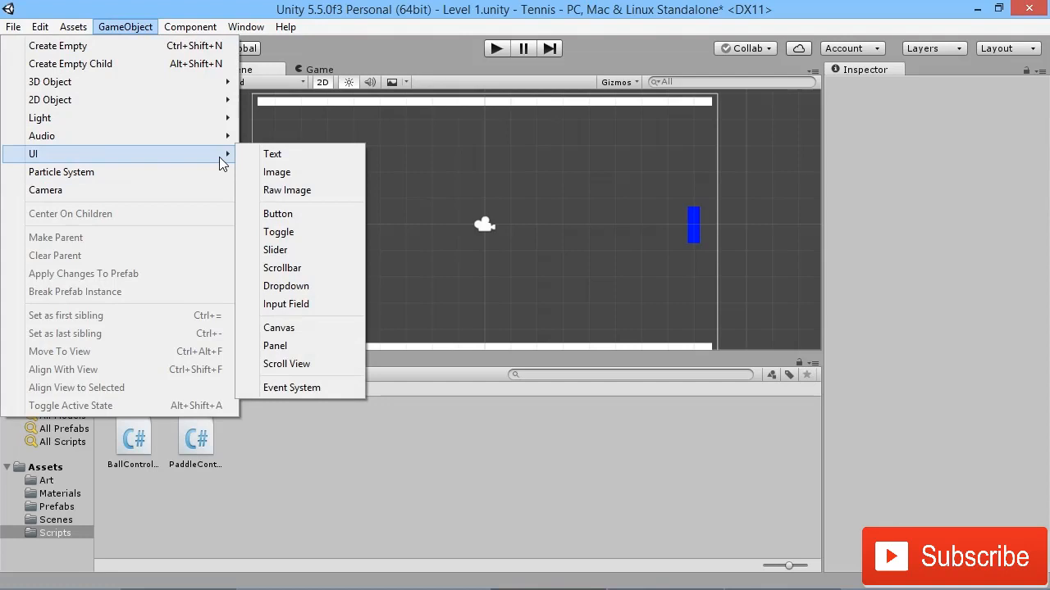
{"action": "left_click", "coordinate": [281, 157]}
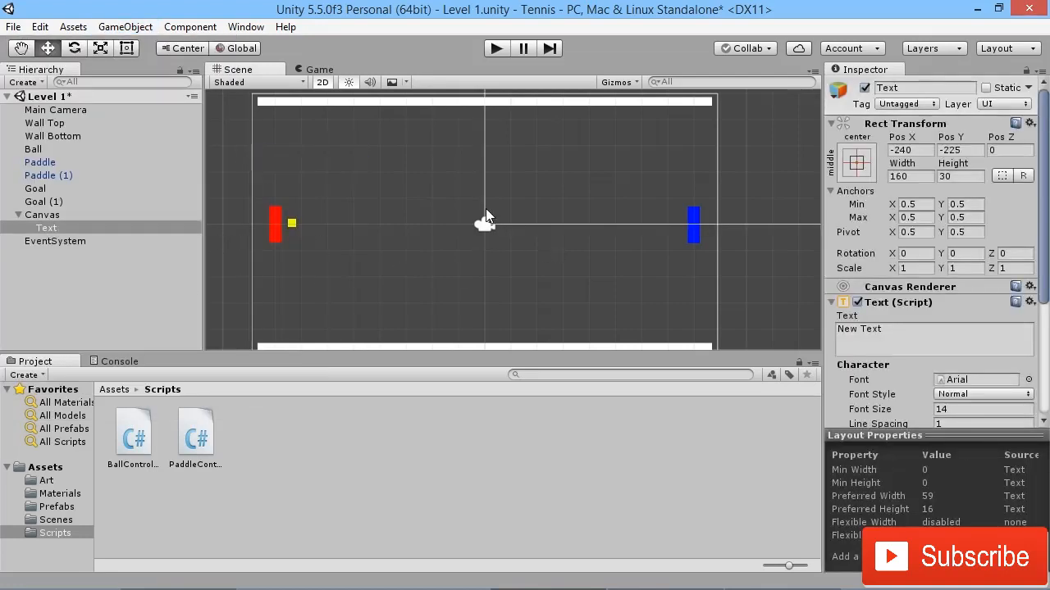
- Move the text inside the canvas outline to about X 23, Y -44 and preview it in the Game view
{"action": "scroll", "coordinate": [485, 210], "scroll_direction": "down", "scroll_amount": 5}
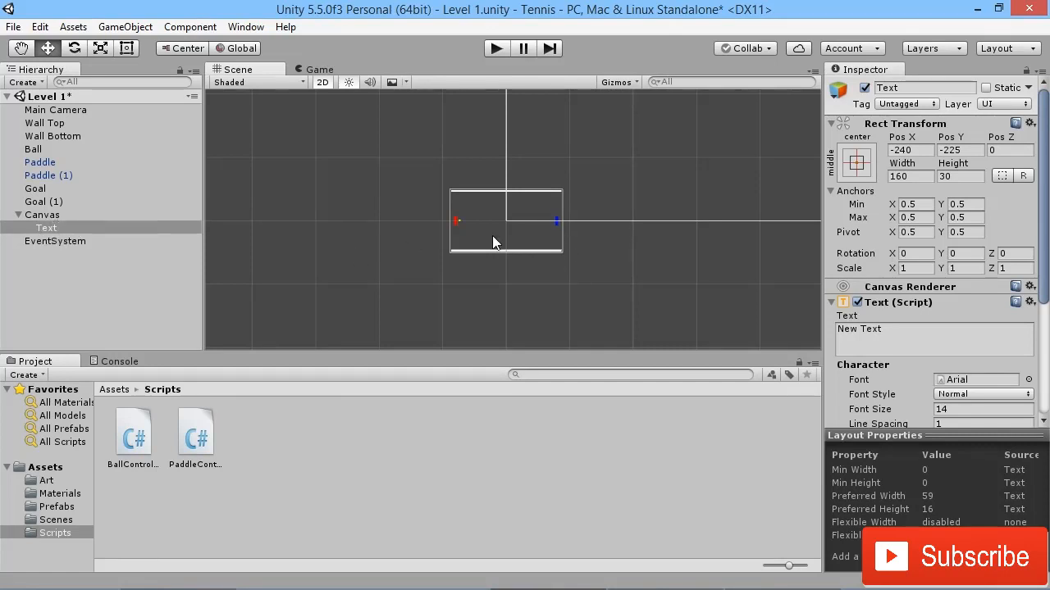
{"action": "key", "text": "f"}
{"action": "mouse_move", "coordinate": [549, 185]}
{"action": "middle_mouse_down"}
{"action": "mouse_move", "coordinate": [619, 193]}
{"action": "mouse_move", "coordinate": [560, 201]}
{"action": "middle_mouse_up"}
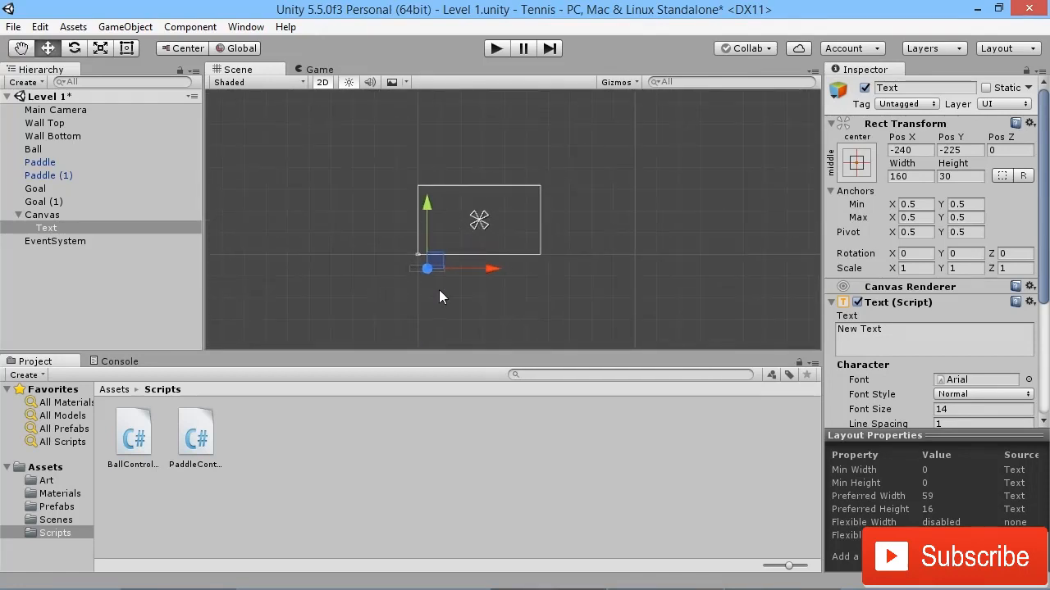
{"action": "scroll", "coordinate": [439, 297], "scroll_direction": "up", "scroll_amount": 3}
{"action": "middle_click_drag", "start_coordinate": [328, 328], "coordinate": [381, 286]}
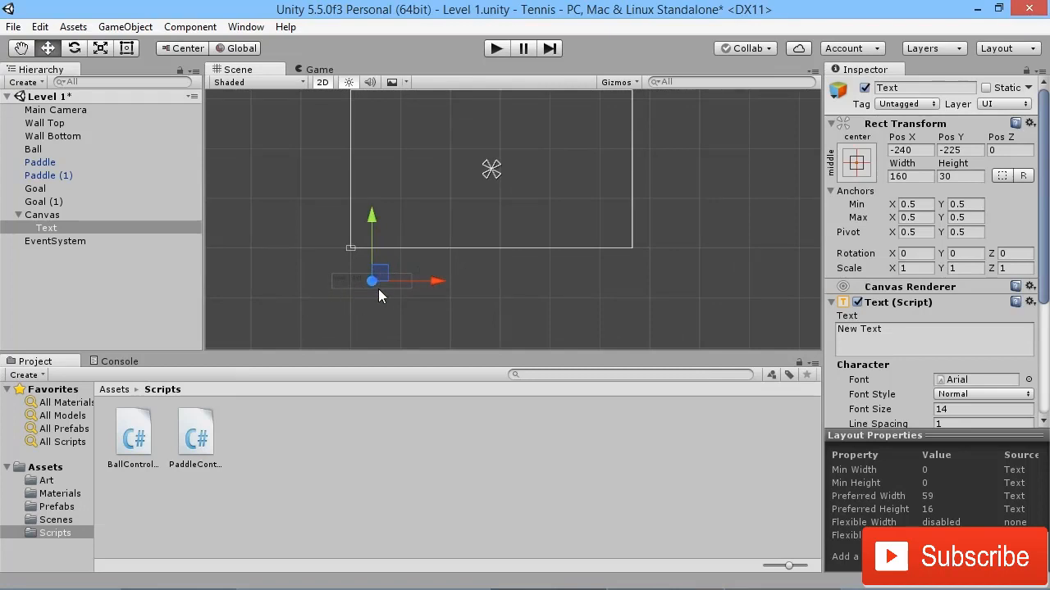
{"action": "left_click_drag", "start_coordinate": [376, 277], "coordinate": [508, 186]}
{"action": "middle_click_drag", "start_coordinate": [557, 147], "coordinate": [563, 202]}
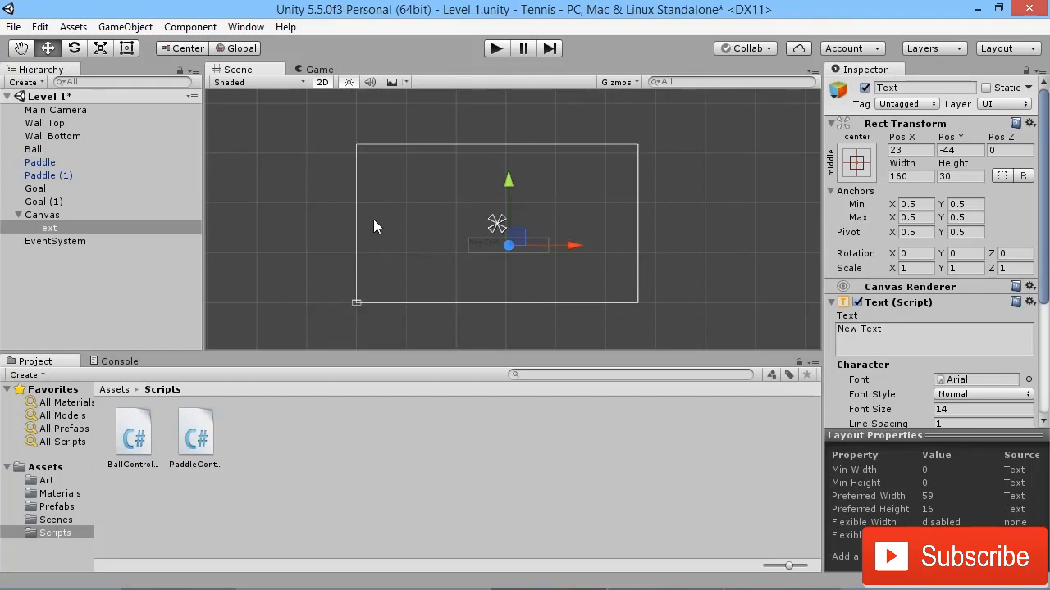
{"action": "left_click", "coordinate": [312, 67]}
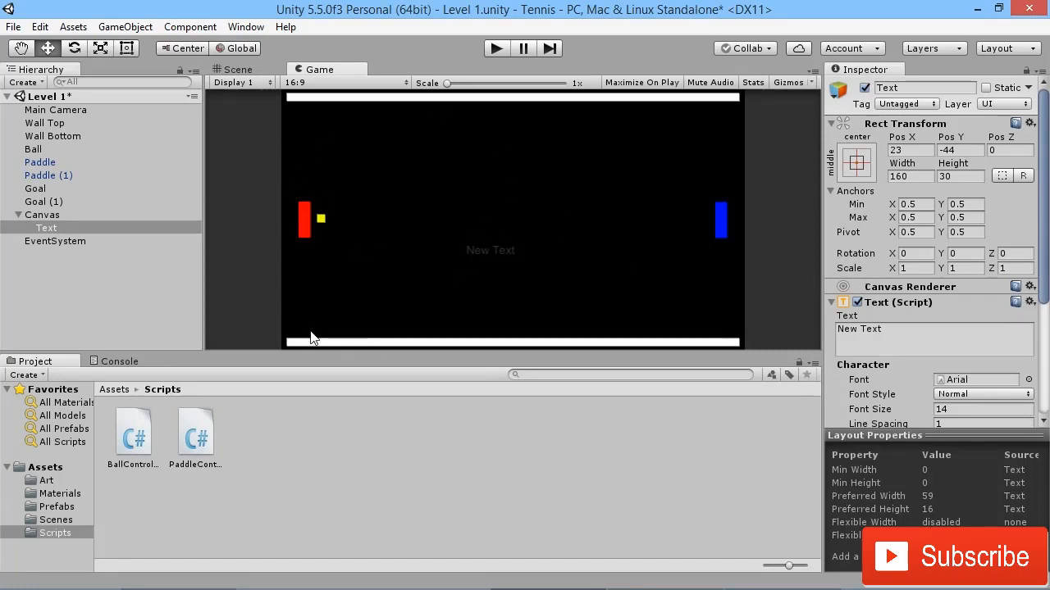
{"action": "left_click", "coordinate": [237, 69]}
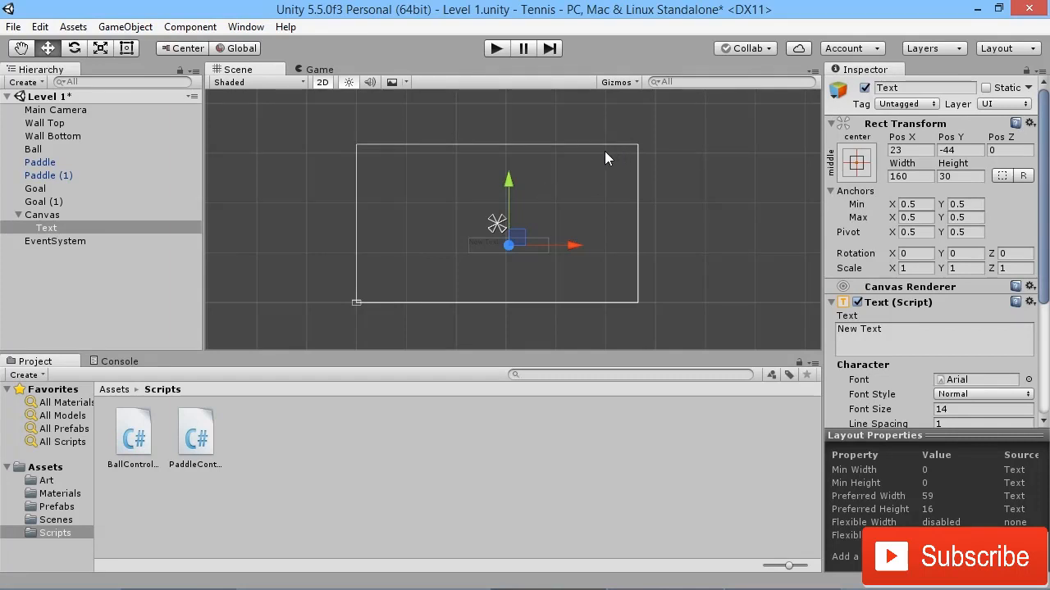
- Set the Canvas render mode to World Space
{"action": "left_click", "coordinate": [47, 214]}
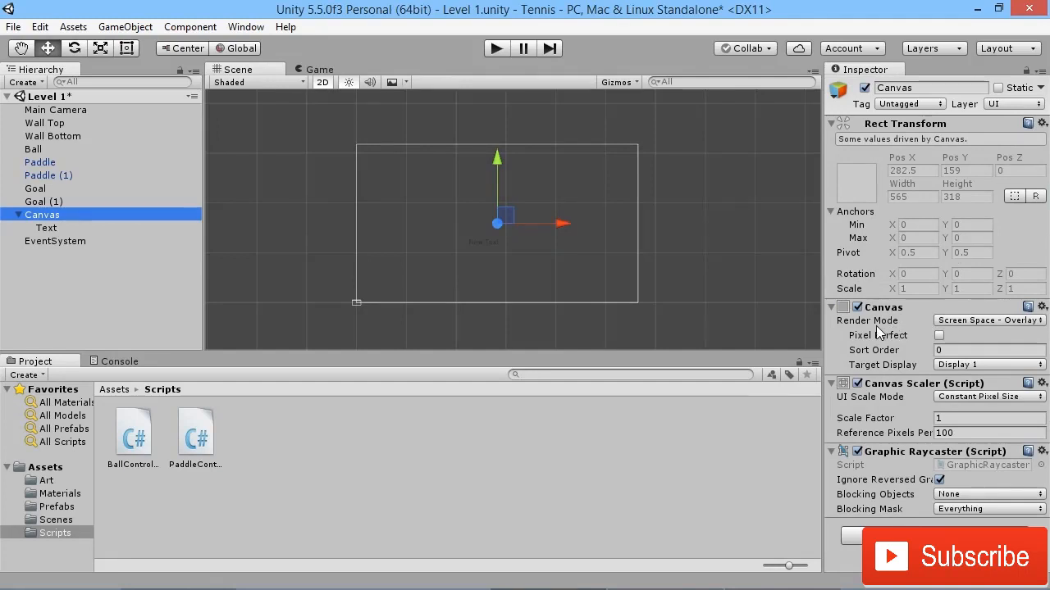
{"action": "left_click", "coordinate": [981, 326]}
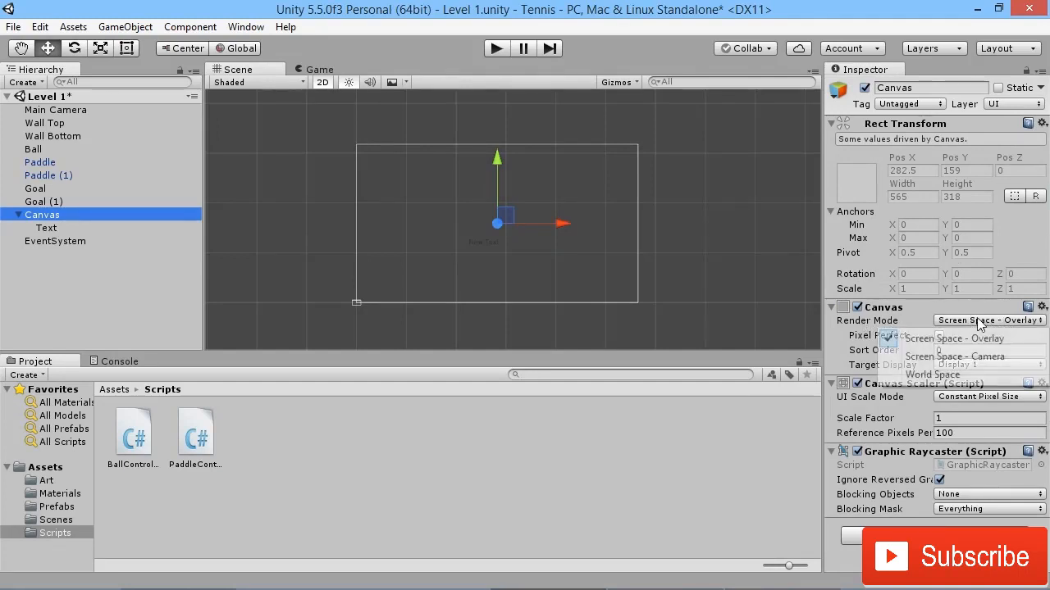
{"action": "left_click", "coordinate": [921, 376]}
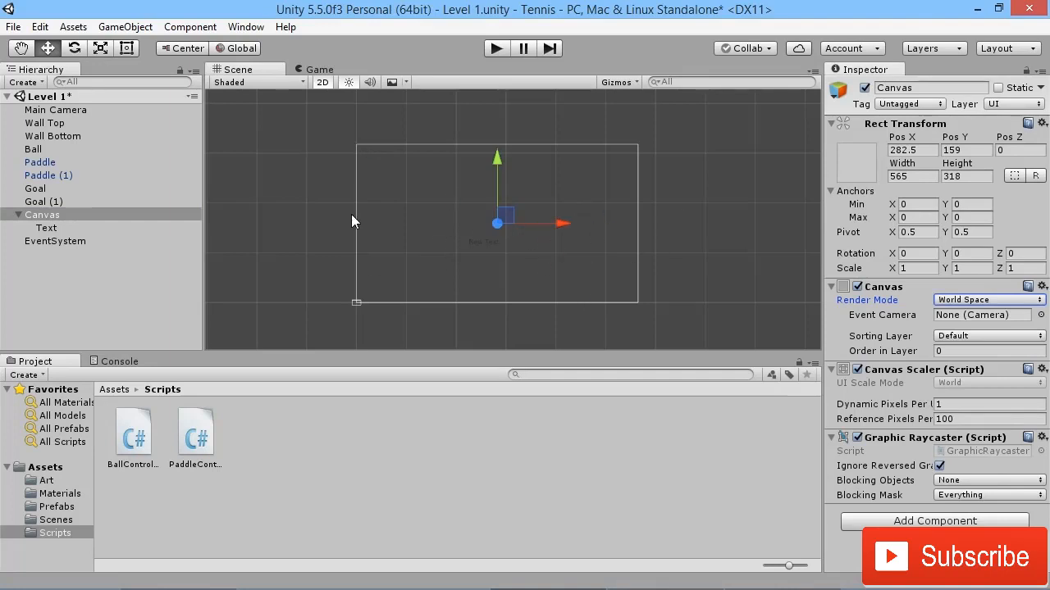
- Scale the canvas down uniformly to about 0.12
{"action": "left_click", "coordinate": [101, 48]}
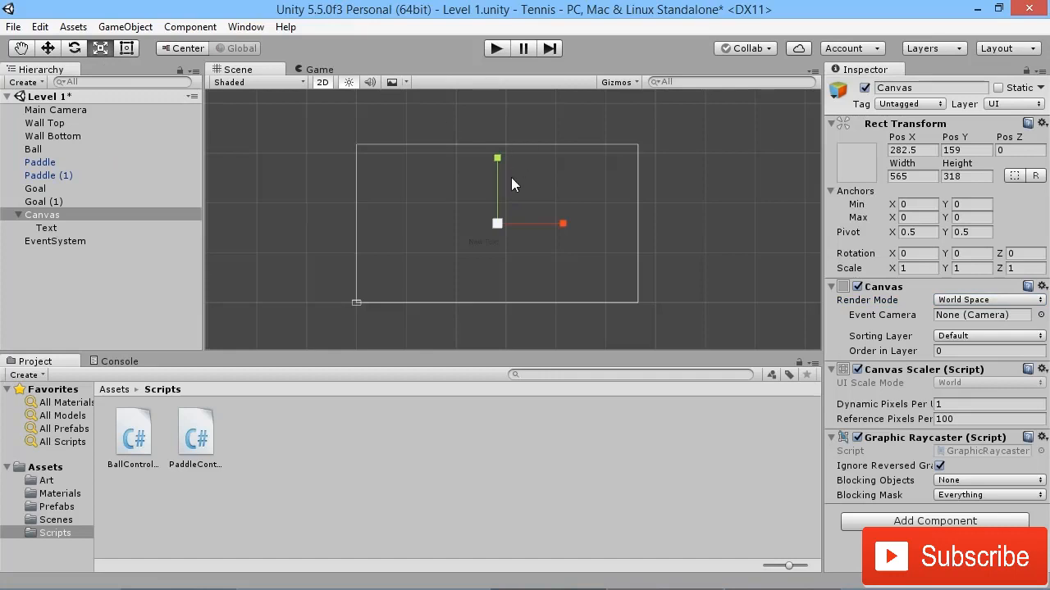
{"action": "left_click_drag", "start_coordinate": [493, 224], "coordinate": [419, 214]}
{"action": "key", "text": "w"}
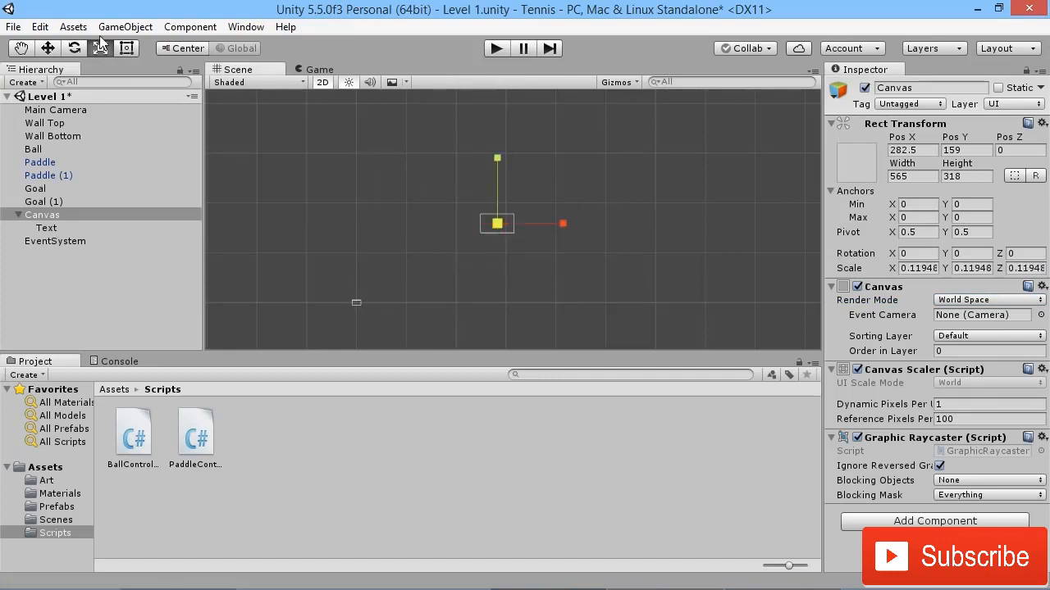
- Move the canvas onto the playing field, centred on the camera at about X -0.1, Y -0.1
{"action": "left_click", "coordinate": [47, 48]}
{"action": "left_click_drag", "start_coordinate": [502, 224], "coordinate": [366, 300]}
{"action": "middle_click_drag", "start_coordinate": [407, 301], "coordinate": [551, 219]}
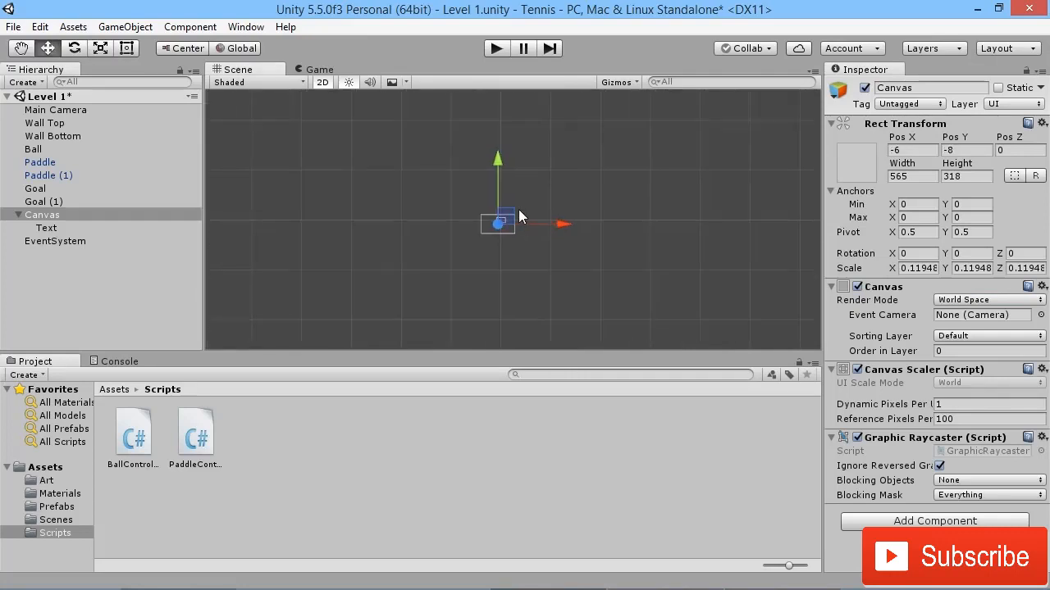
{"action": "scroll", "coordinate": [521, 222], "scroll_direction": "up", "scroll_amount": 10}
{"action": "middle_click_drag", "start_coordinate": [441, 228], "coordinate": [481, 218]}
{"action": "scroll", "coordinate": [494, 229], "scroll_direction": "up", "scroll_amount": 12}
{"action": "scroll", "coordinate": [493, 218], "scroll_direction": "down", "scroll_amount": 4}
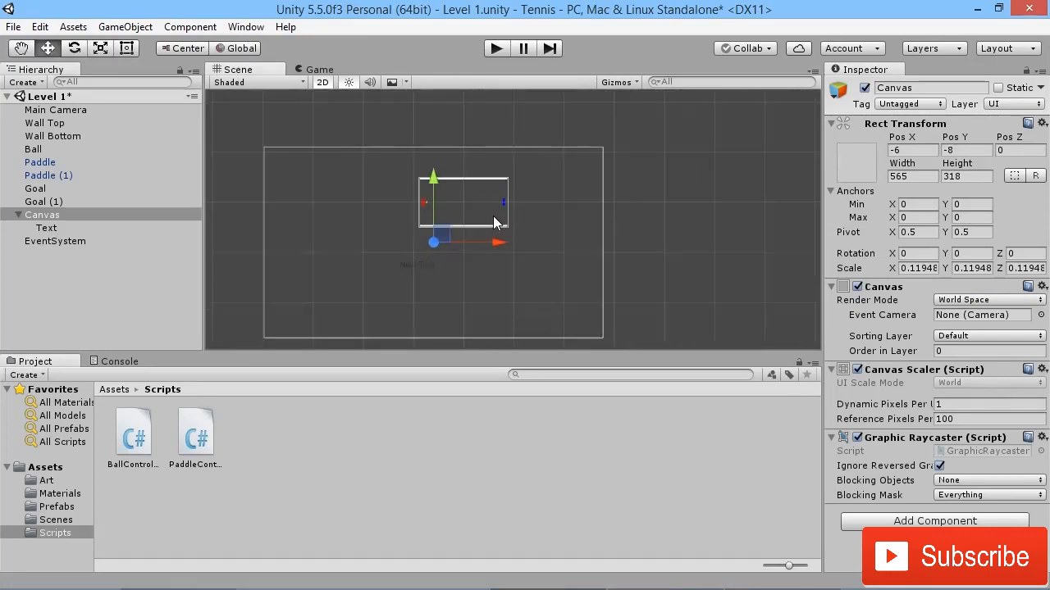
{"action": "left_click_drag", "start_coordinate": [441, 236], "coordinate": [408, 200]}
- Scale the canvas down uniformly to about 0.04, slightly larger than the playing field, and preview its text in the Game view
{"action": "left_click", "coordinate": [101, 48]}
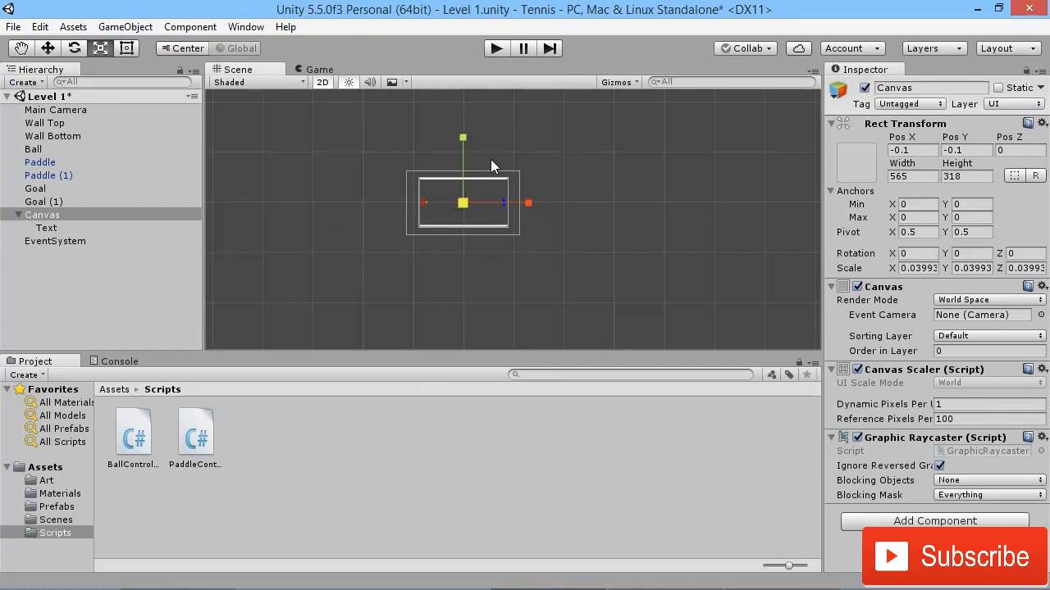
{"action": "scroll", "coordinate": [516, 206], "scroll_direction": "up", "scroll_amount": 5}
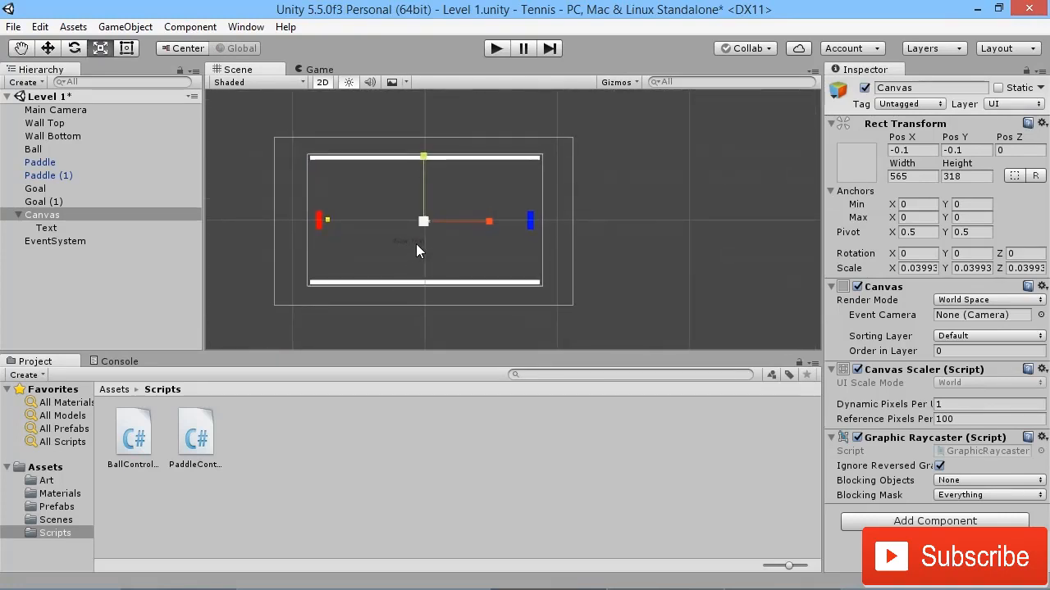
{"action": "left_click", "coordinate": [49, 228]}
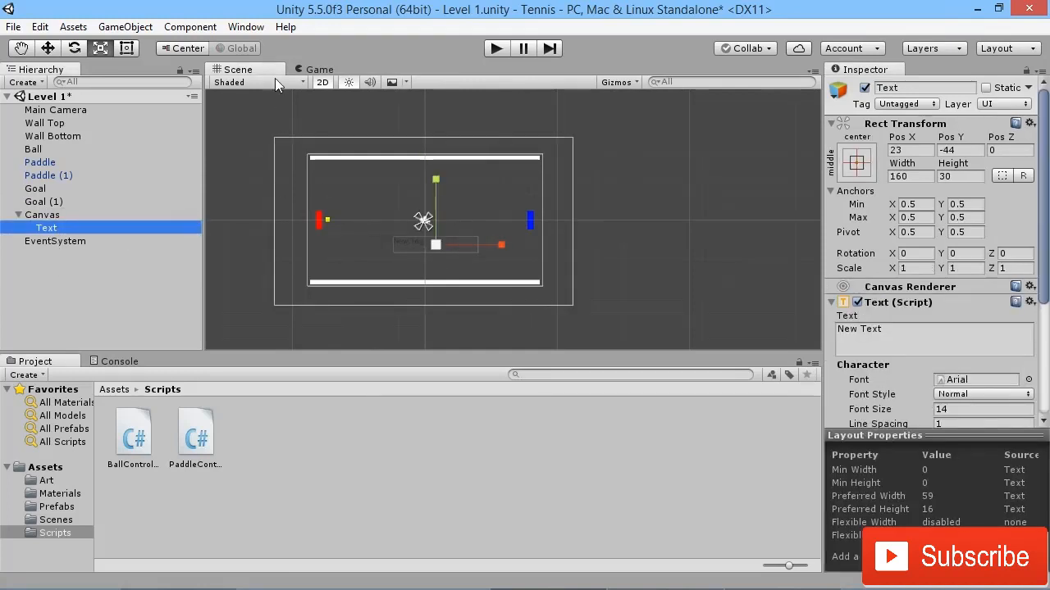
{"action": "left_click", "coordinate": [316, 69]}
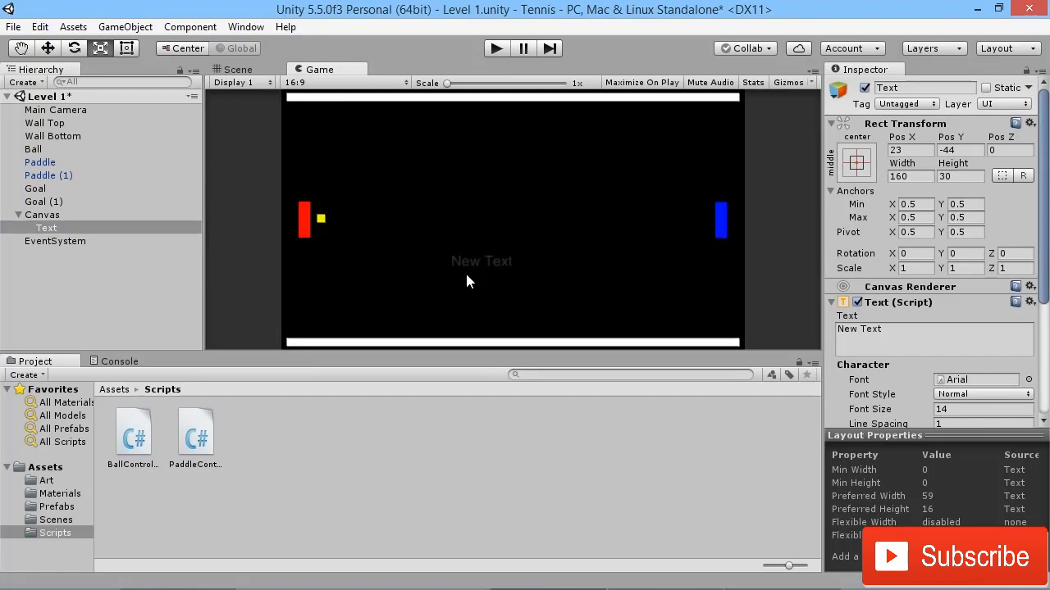
{"action": "left_click", "coordinate": [238, 70]}
- Set the text colour to white and centre its alignment horizontally and vertically
{"action": "scroll", "coordinate": [444, 245], "scroll_direction": "up", "scroll_amount": 3}
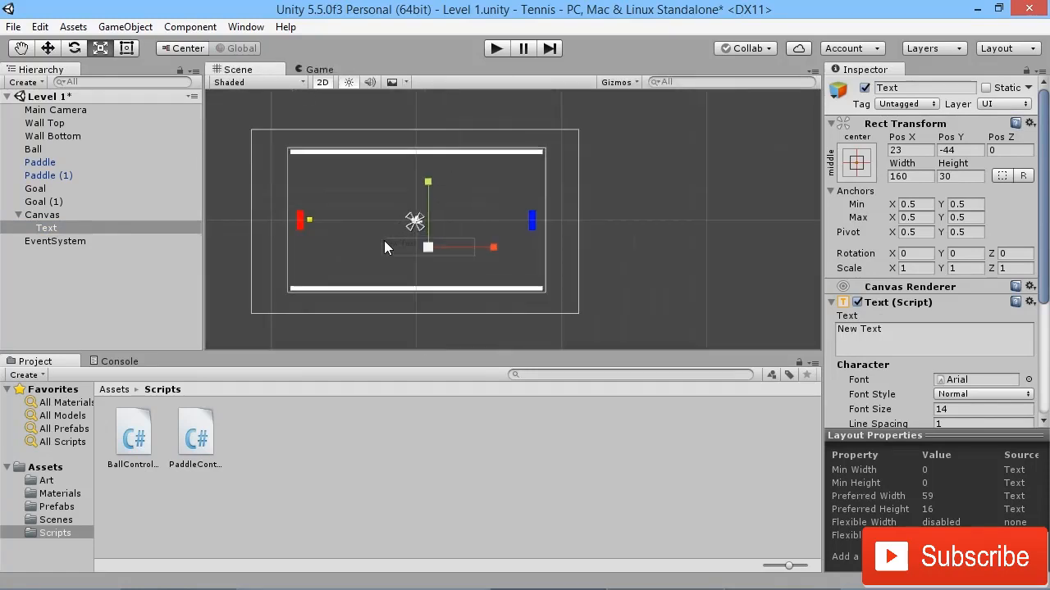
{"action": "middle_click_drag", "start_coordinate": [506, 223], "coordinate": [497, 230]}
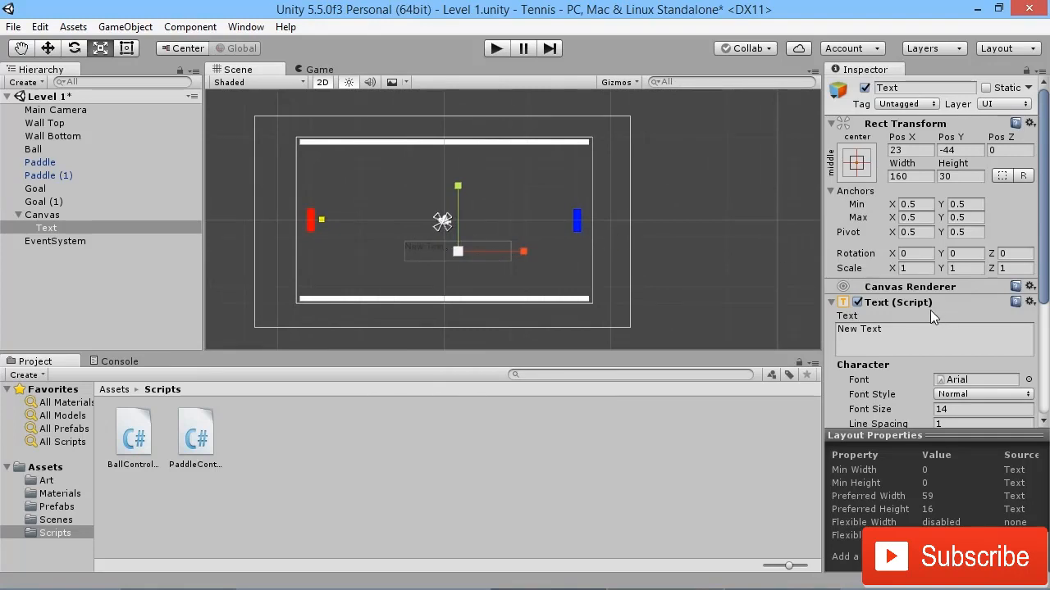
{"action": "scroll", "coordinate": [914, 251], "scroll_direction": "down", "scroll_amount": 3}
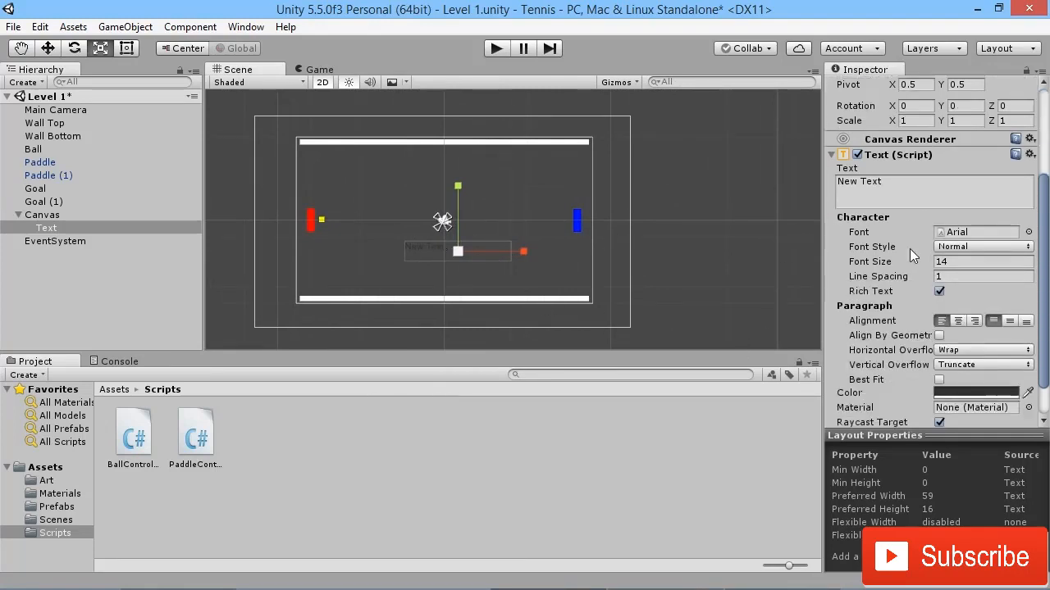
{"action": "scroll", "coordinate": [910, 249], "scroll_direction": "down", "scroll_amount": 1}
{"action": "left_click", "coordinate": [976, 349]}
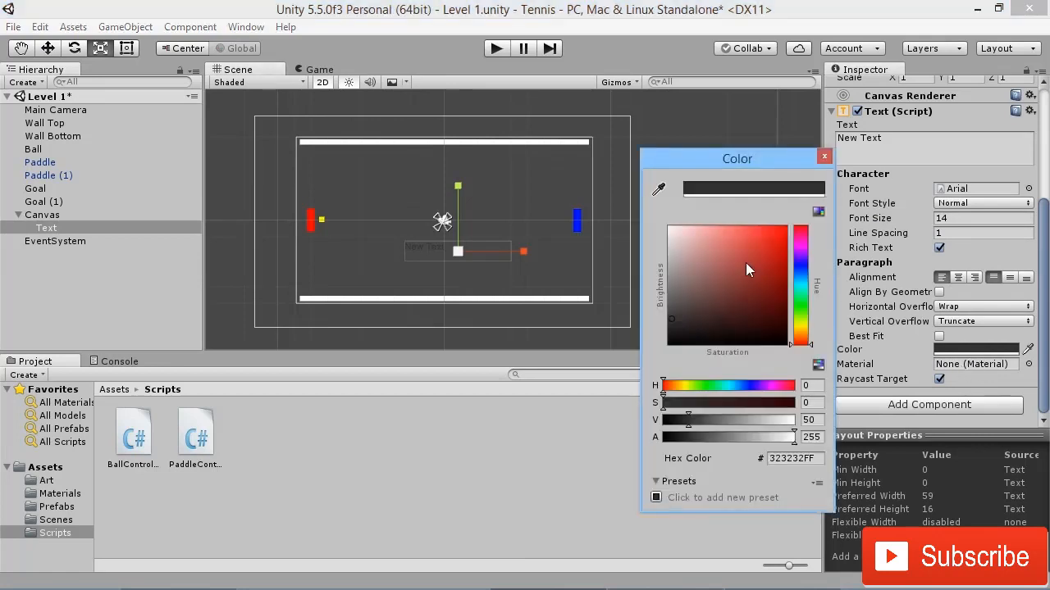
{"action": "left_click_drag", "start_coordinate": [746, 262], "coordinate": [661, 226]}
{"action": "left_click", "coordinate": [825, 156]}
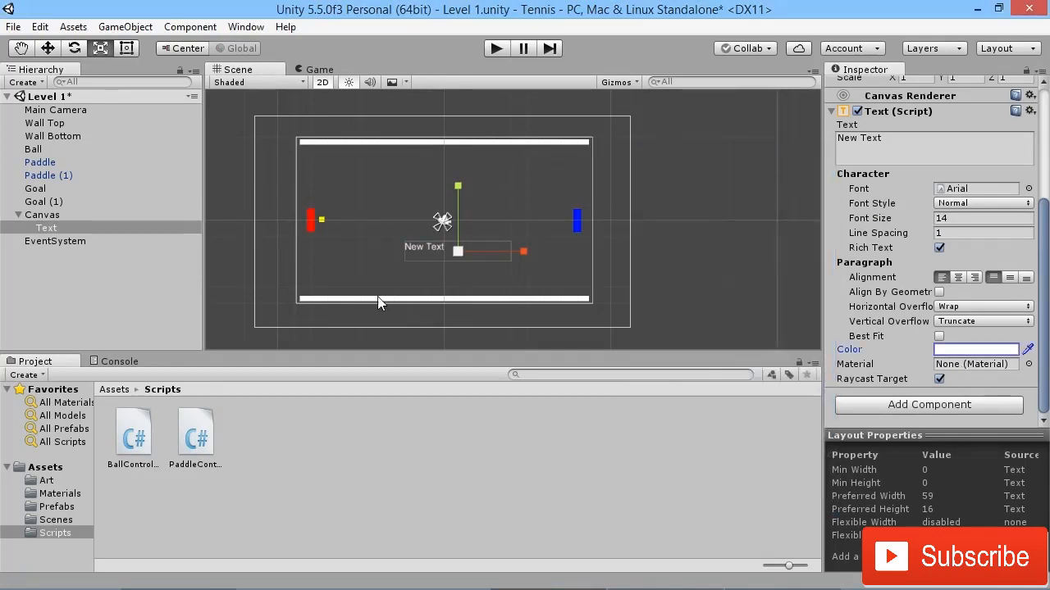
{"action": "left_click", "coordinate": [957, 279]}
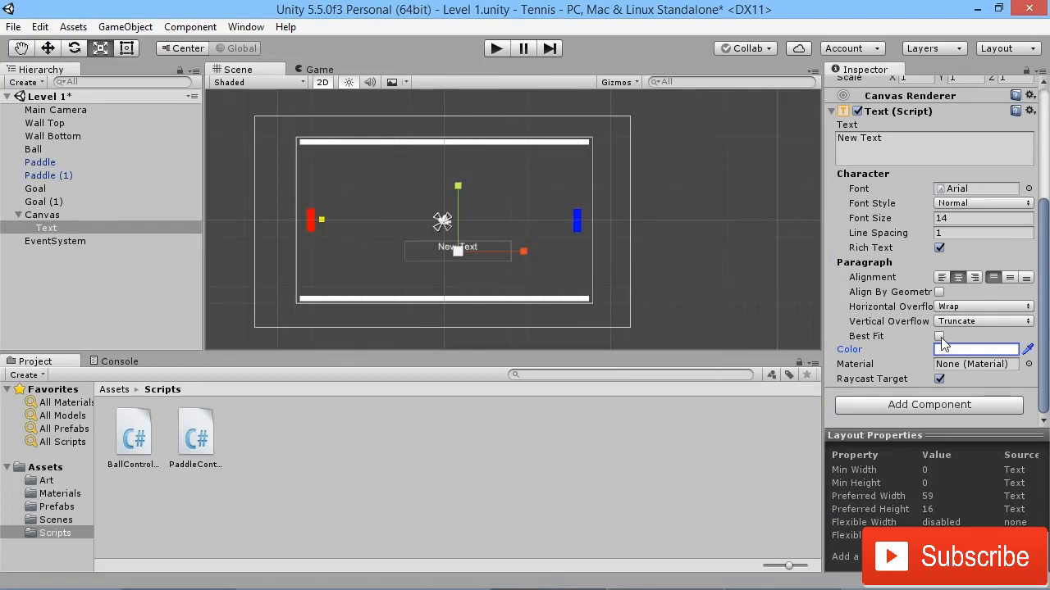
{"action": "left_click", "coordinate": [1009, 279]}
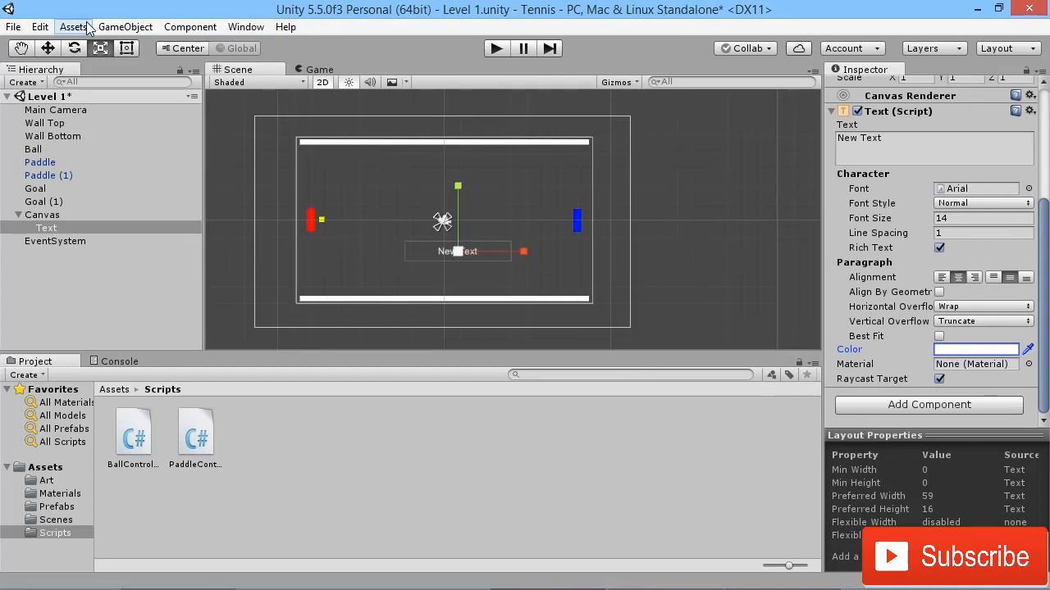
- Enlarge the text's rectangle and move it to the middle of the field, just below the top wall
{"action": "left_click", "coordinate": [126, 48]}
{"action": "left_click_drag", "start_coordinate": [509, 242], "coordinate": [542, 203]}
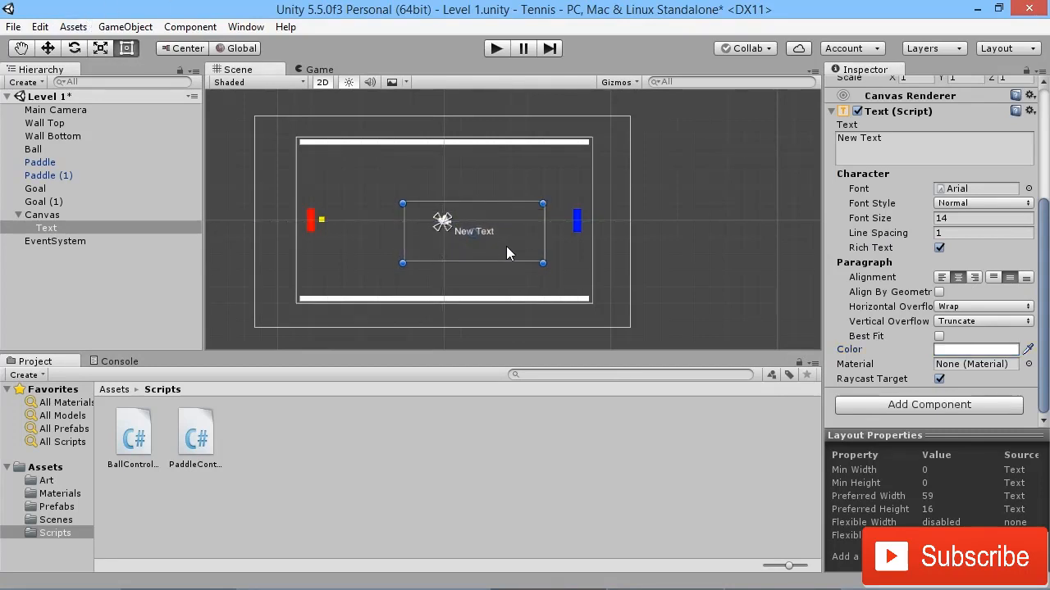
{"action": "left_click_drag", "start_coordinate": [506, 246], "coordinate": [472, 191]}
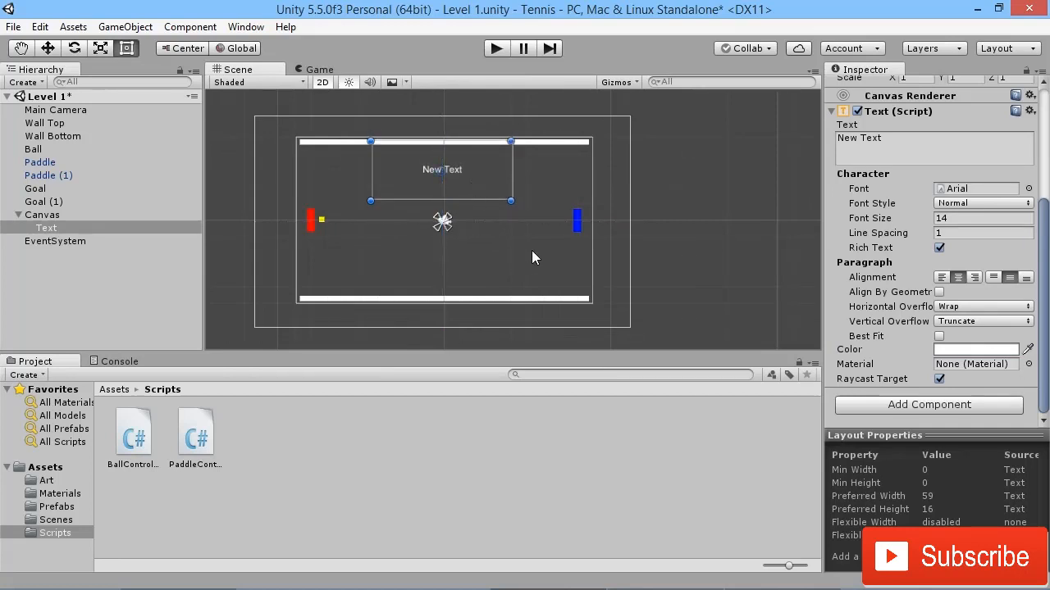
- Replace the text content with "0 - 0"
{"action": "left_click", "coordinate": [894, 141]}
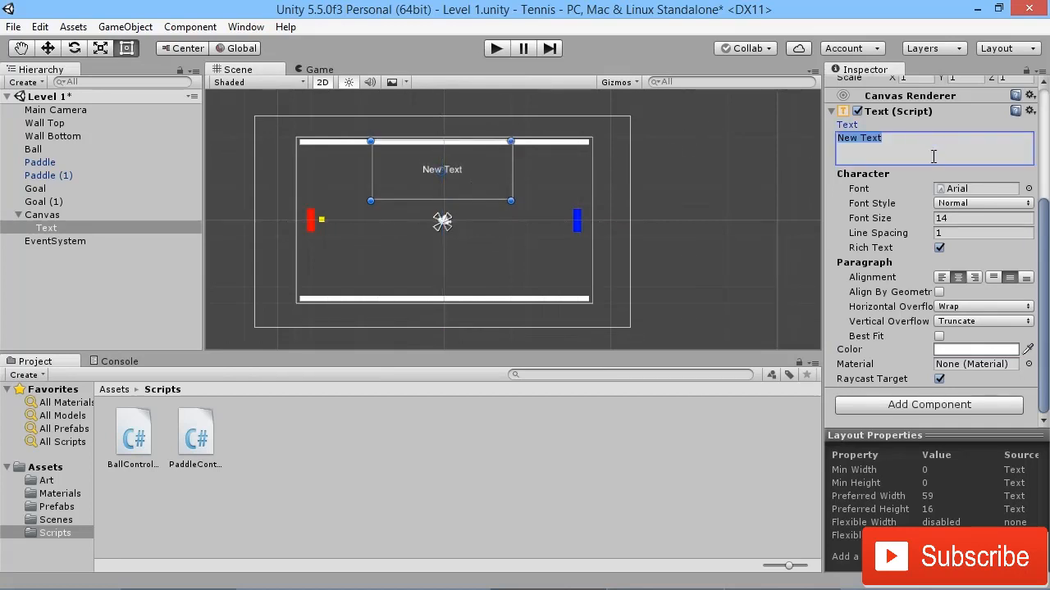
{"action": "key", "text": "BackSpace"}
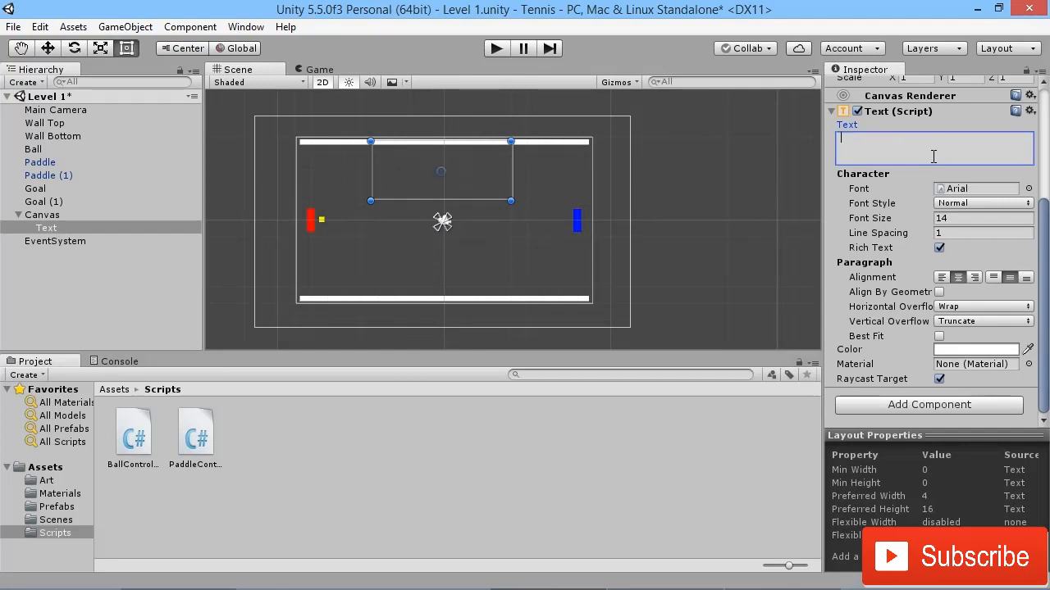
{"action": "type", "text": "0 - 0"}
- Set the score text's font size to 60 and activate the Move tool
{"action": "scroll", "coordinate": [440, 182], "scroll_direction": "up", "scroll_amount": 2}
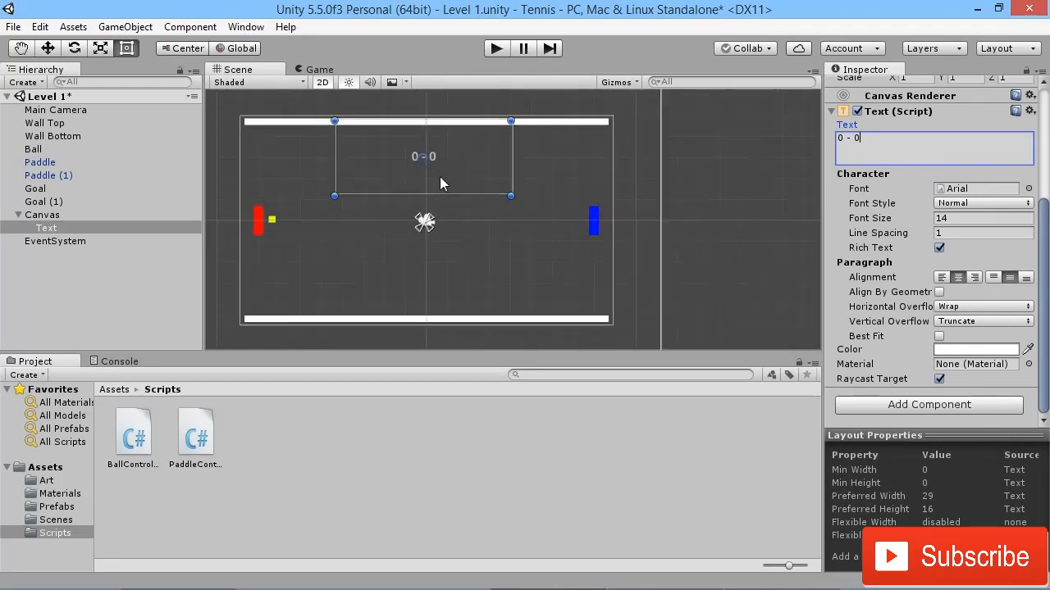
{"action": "scroll", "coordinate": [441, 182], "scroll_direction": "up", "scroll_amount": 2}
{"action": "middle_click_drag", "start_coordinate": [448, 156], "coordinate": [495, 223]}
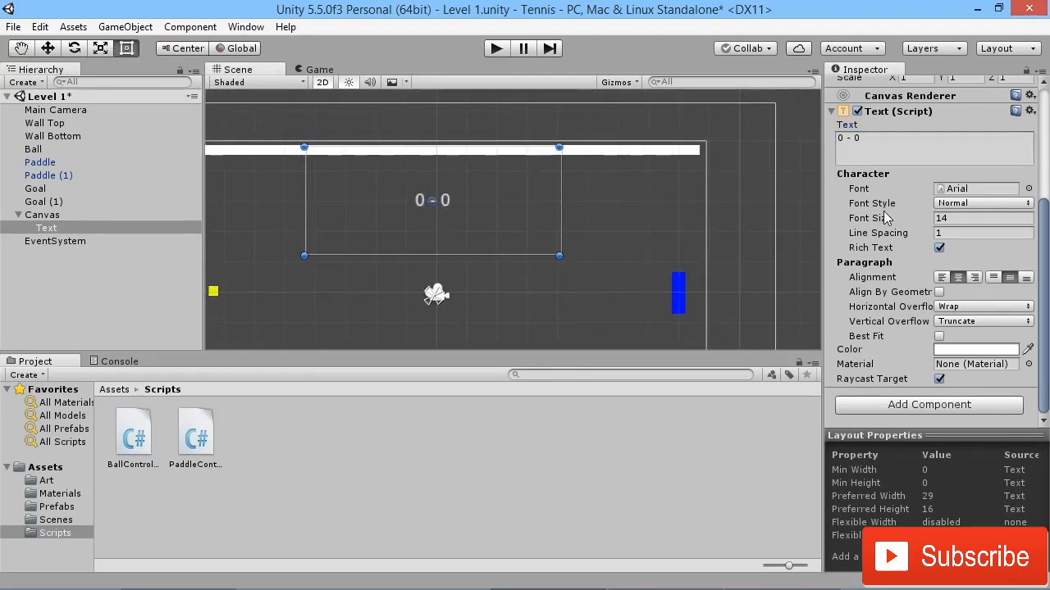
{"action": "left_click_drag", "start_coordinate": [858, 218], "coordinate": [911, 220]}
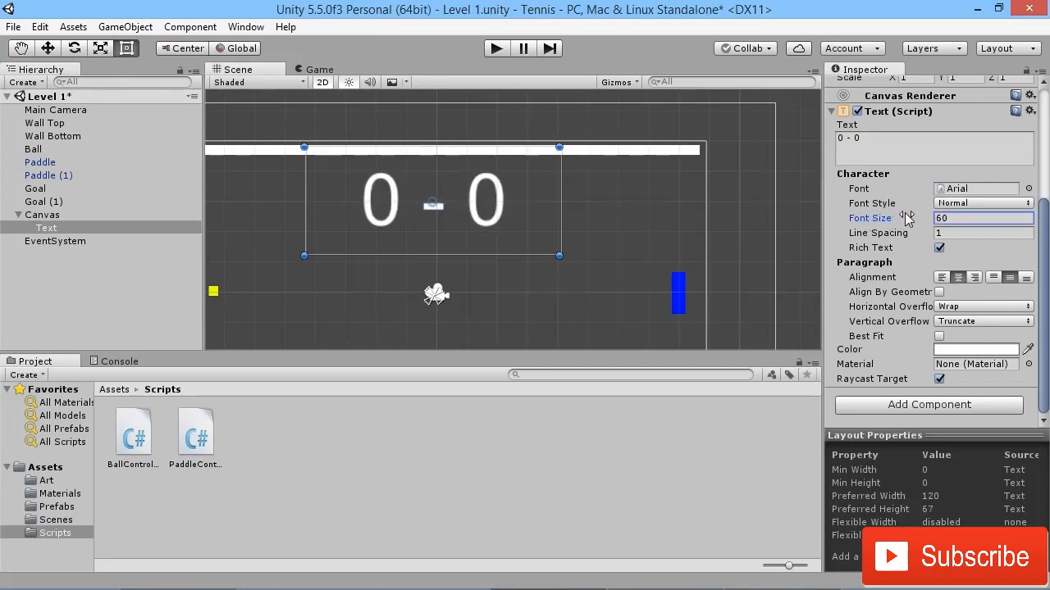
{"action": "left_click", "coordinate": [49, 51]}
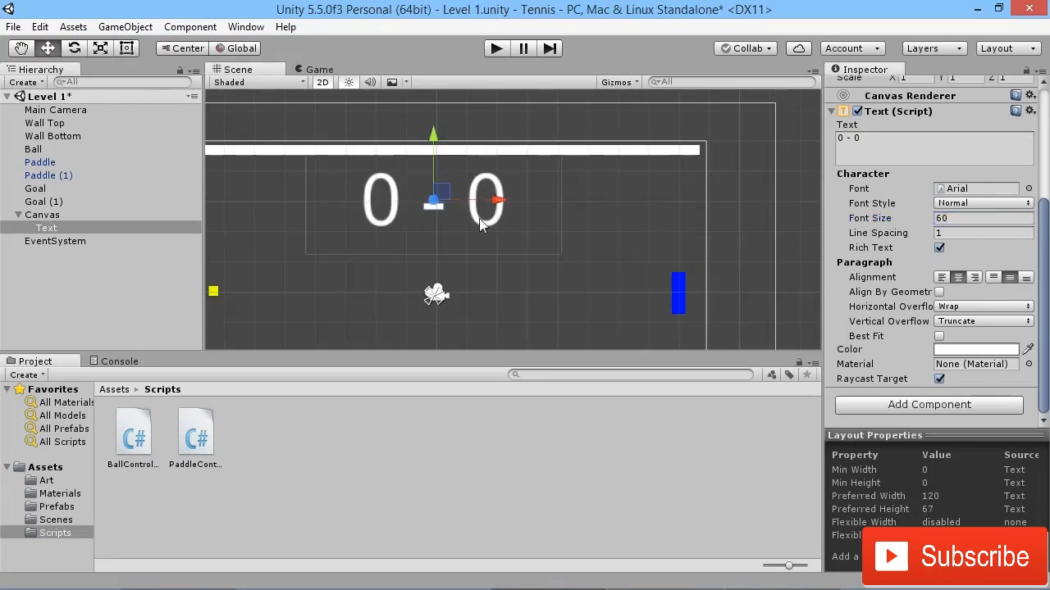
- Nudge the score text to the field's horizontal centre and set its font size to 38, judging it in the Game view
{"action": "mouse_move", "coordinate": [442, 190]}
{"action": "left_mouse_down"}
{"action": "mouse_move", "coordinate": [445, 180]}
{"action": "mouse_move", "coordinate": [448, 190]}
{"action": "left_mouse_up"}
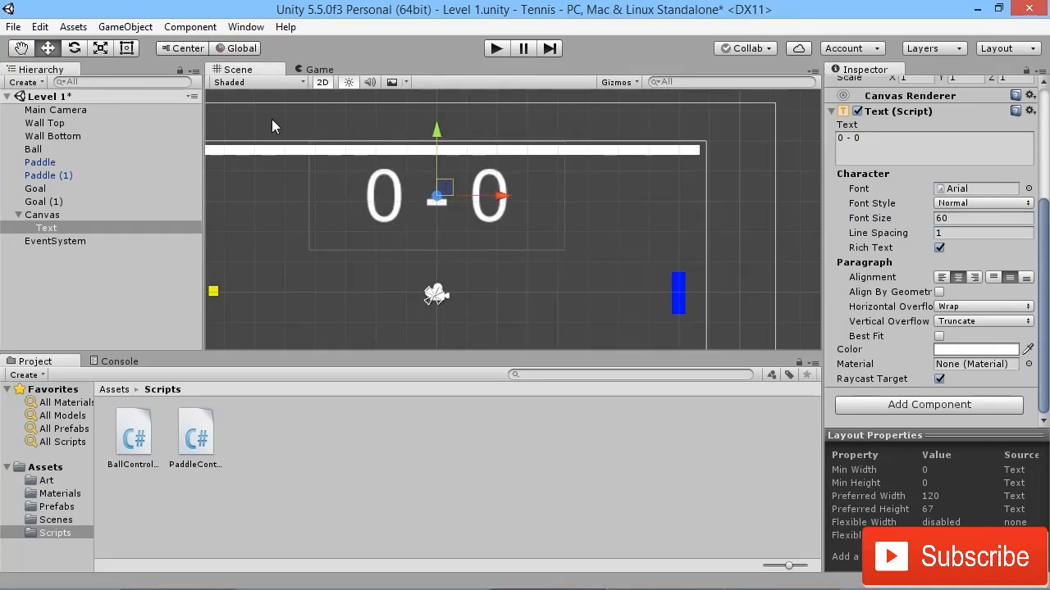
{"action": "left_click", "coordinate": [314, 69]}
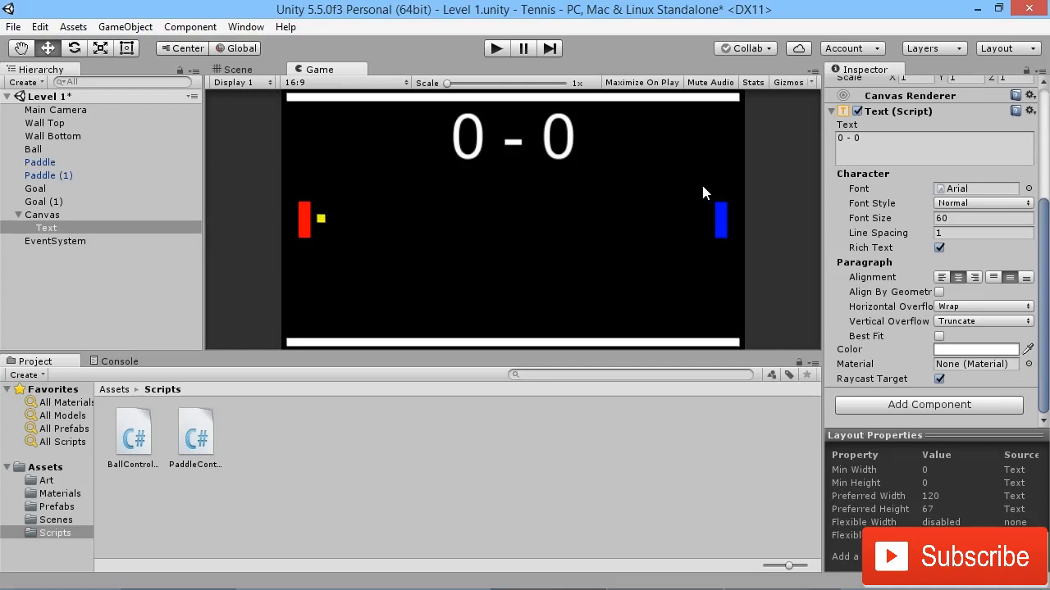
{"action": "left_click_drag", "start_coordinate": [872, 219], "coordinate": [850, 218]}
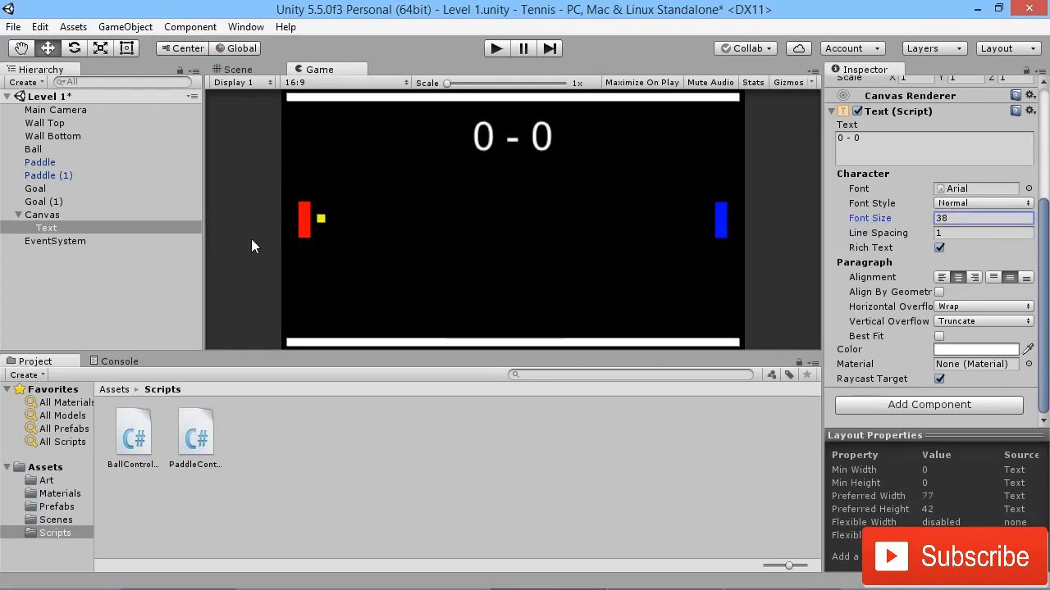
- Move the score text slightly up towards the top wall in the Scene view and check its placement in the Game view
{"action": "left_click", "coordinate": [239, 69]}
{"action": "left_click_drag", "start_coordinate": [442, 134], "coordinate": [441, 120]}
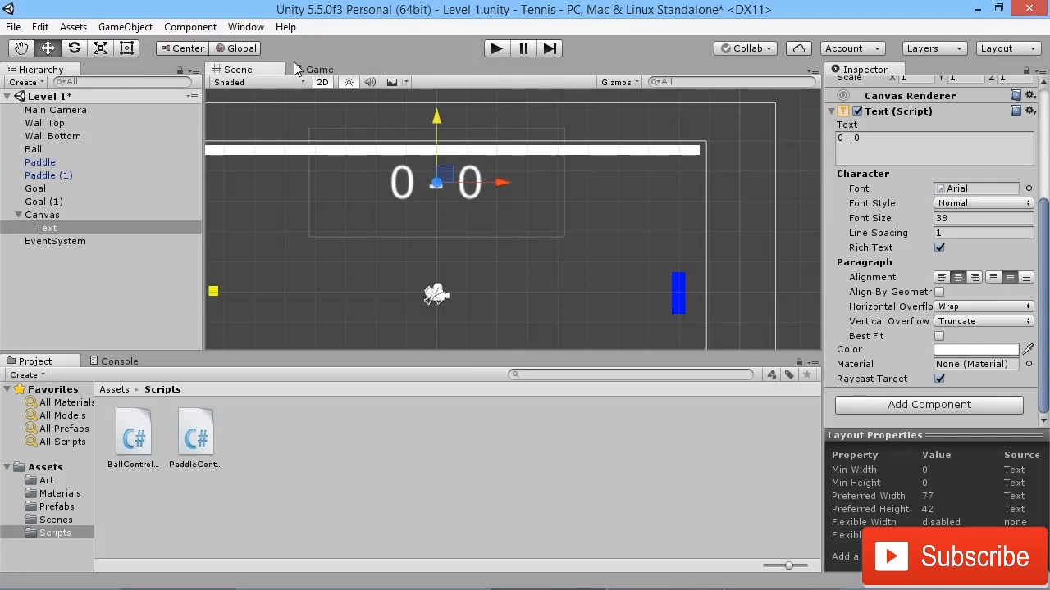
{"action": "left_click", "coordinate": [326, 69]}
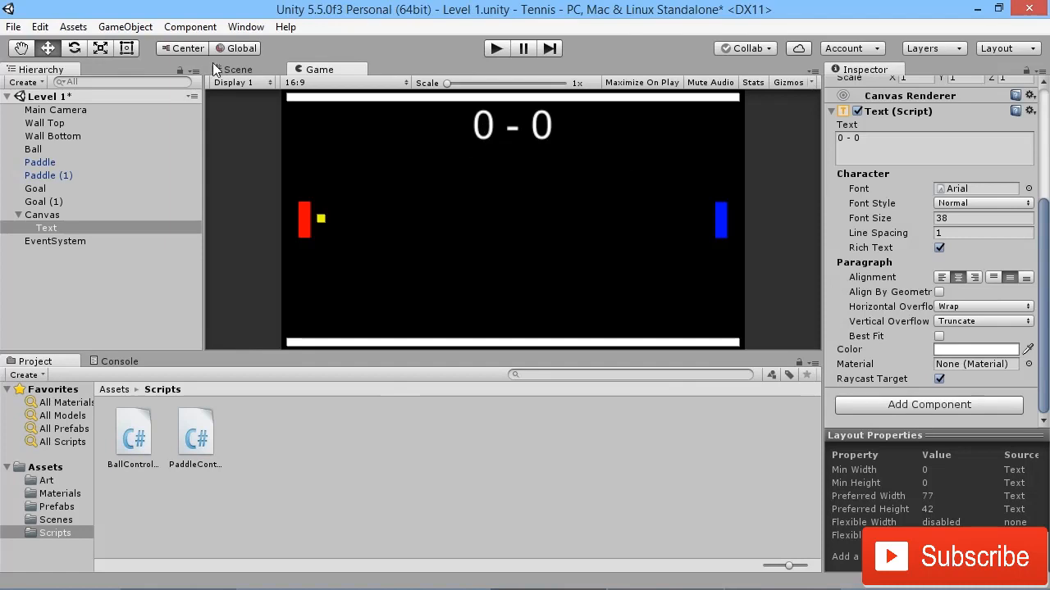
- Set the Canvas Scaler's Dynamic Pixels Per Unit to 2 on the Canvas
{"action": "left_click", "coordinate": [38, 215]}
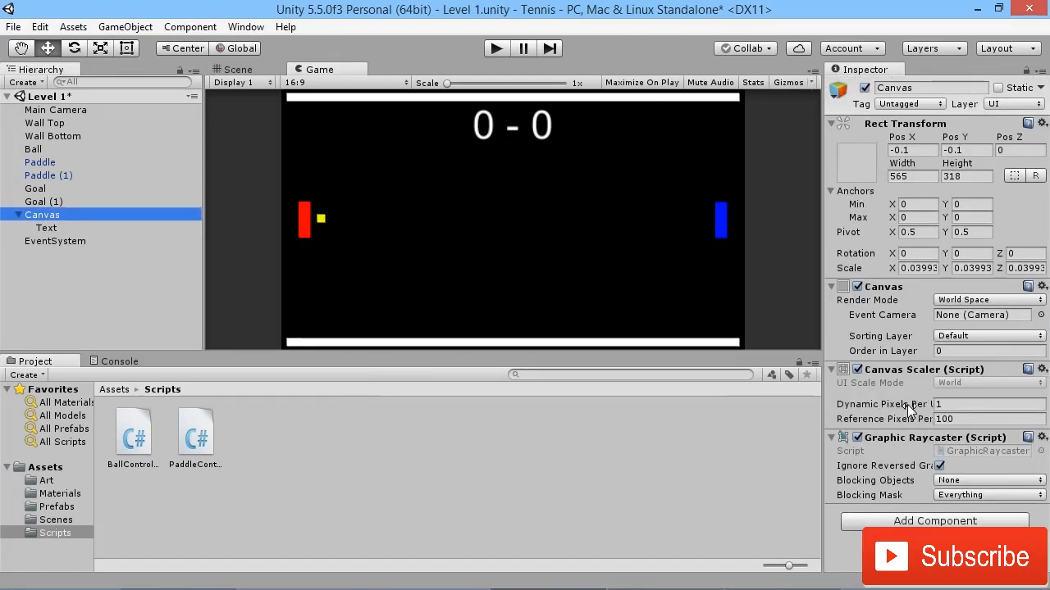
{"action": "left_click", "coordinate": [943, 405]}
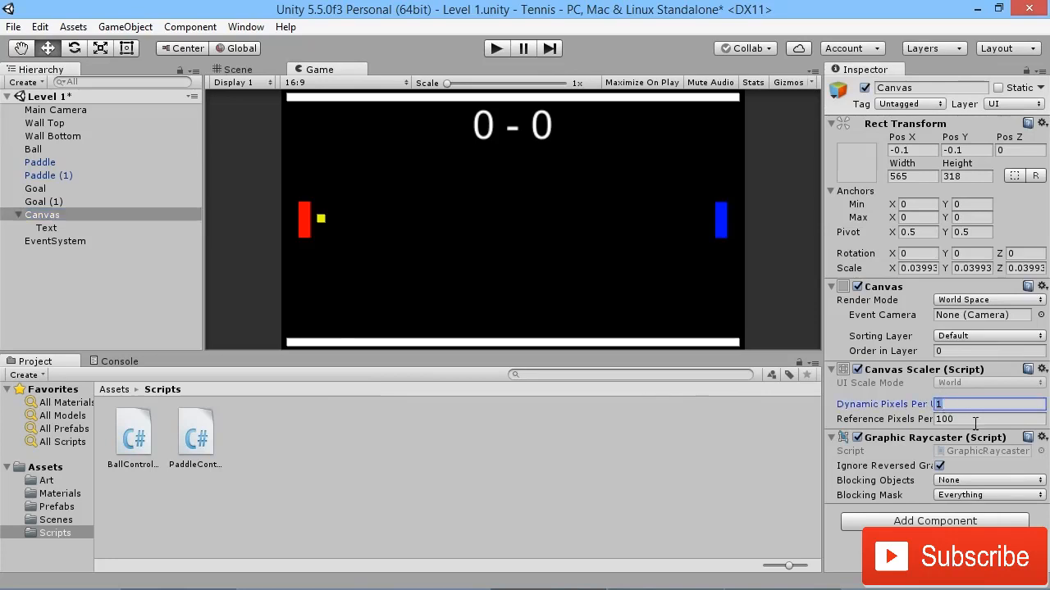
{"action": "type", "text": "2"}
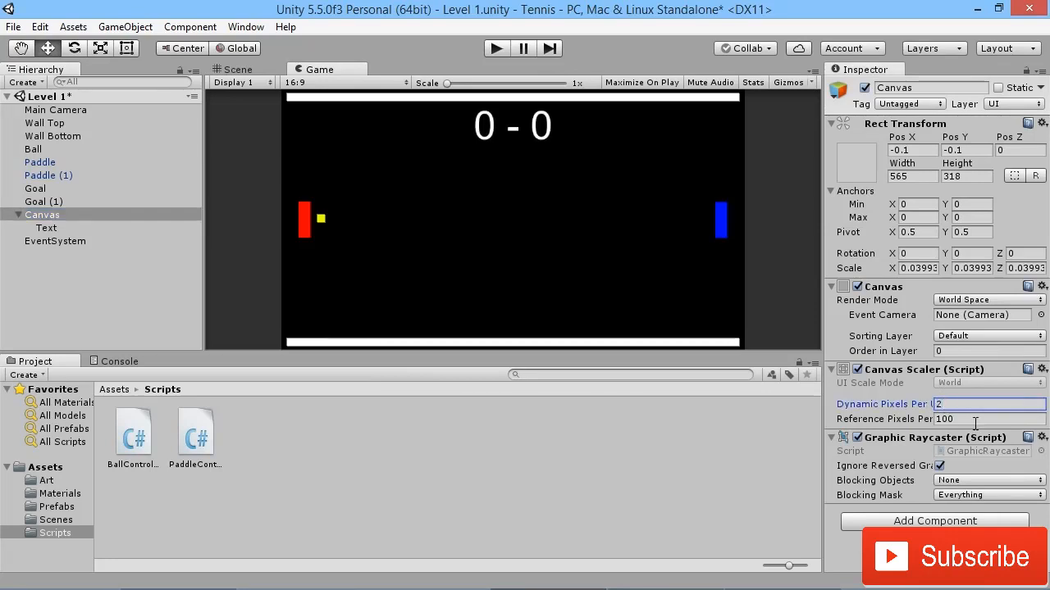